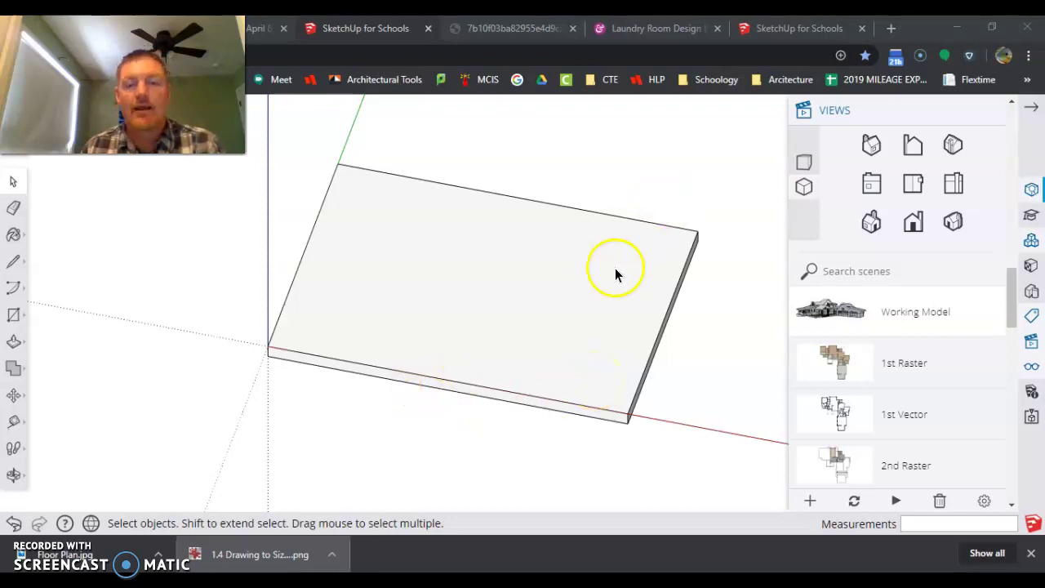
Compare the floor-plan image with the 3D model, then open the slab group for editing.
left_click(523, 29)
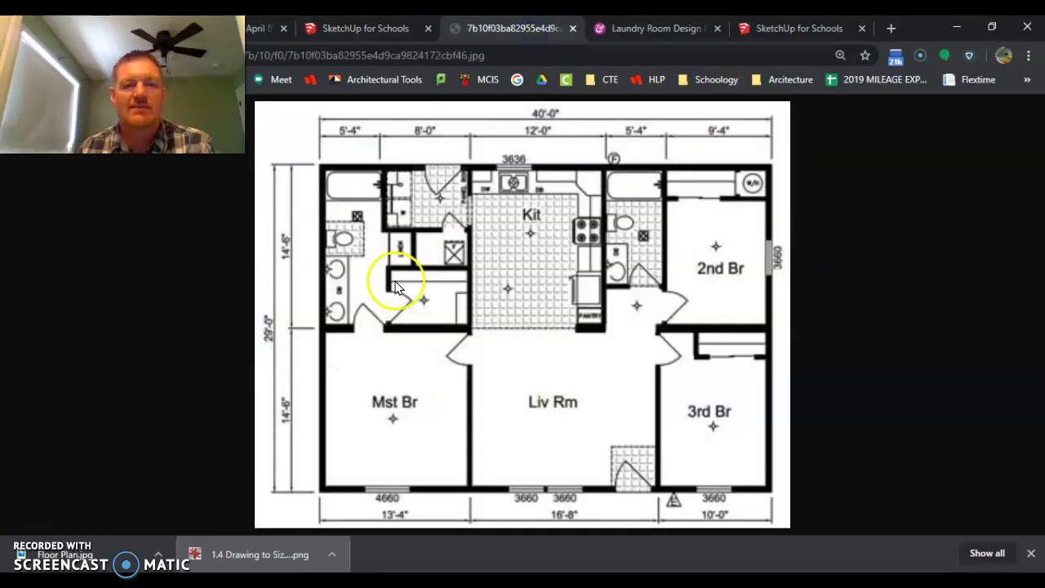
left_click(387, 29)
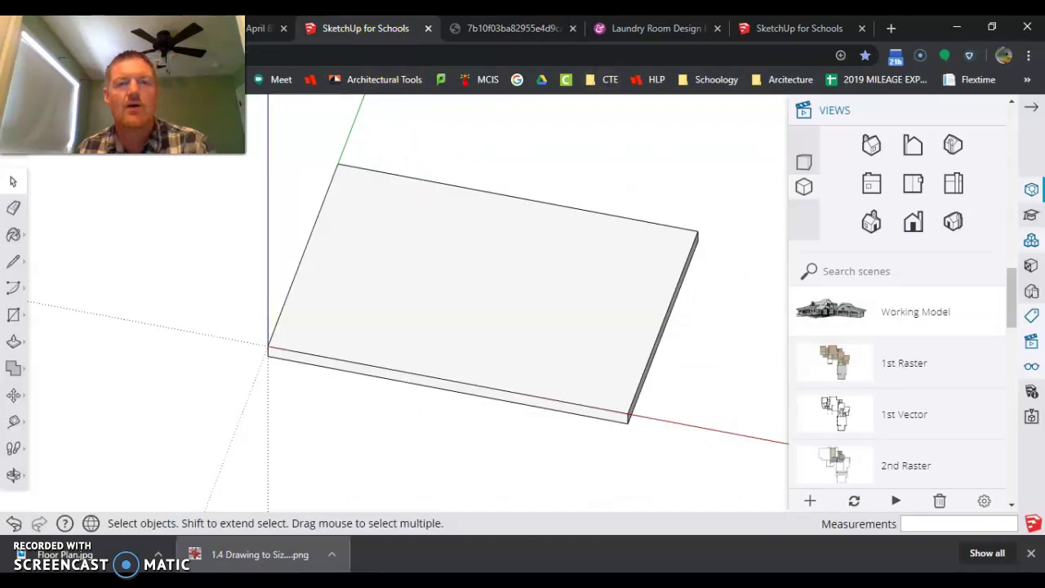
left_click(500, 31)
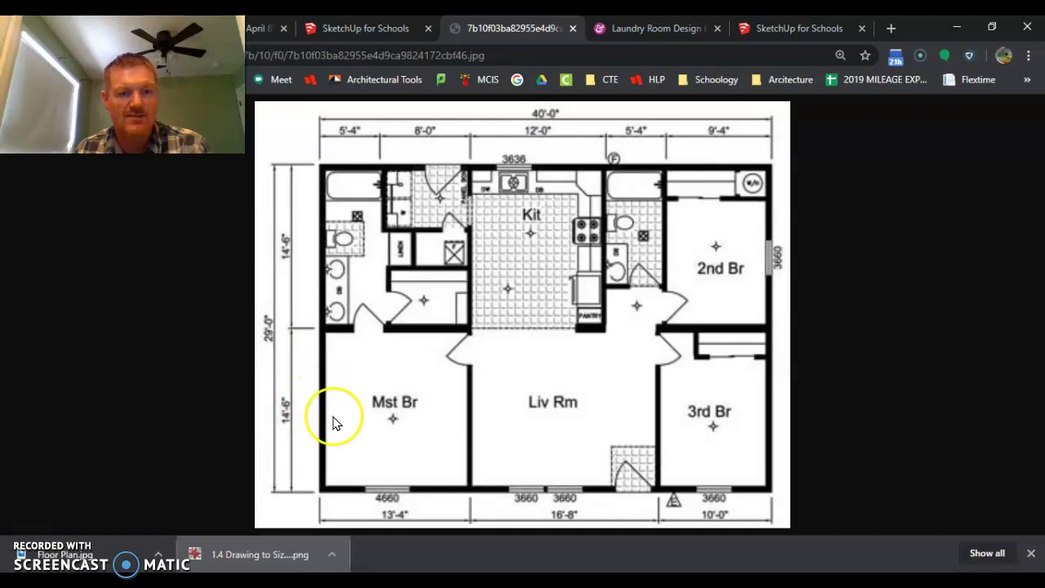
left_click(347, 28)
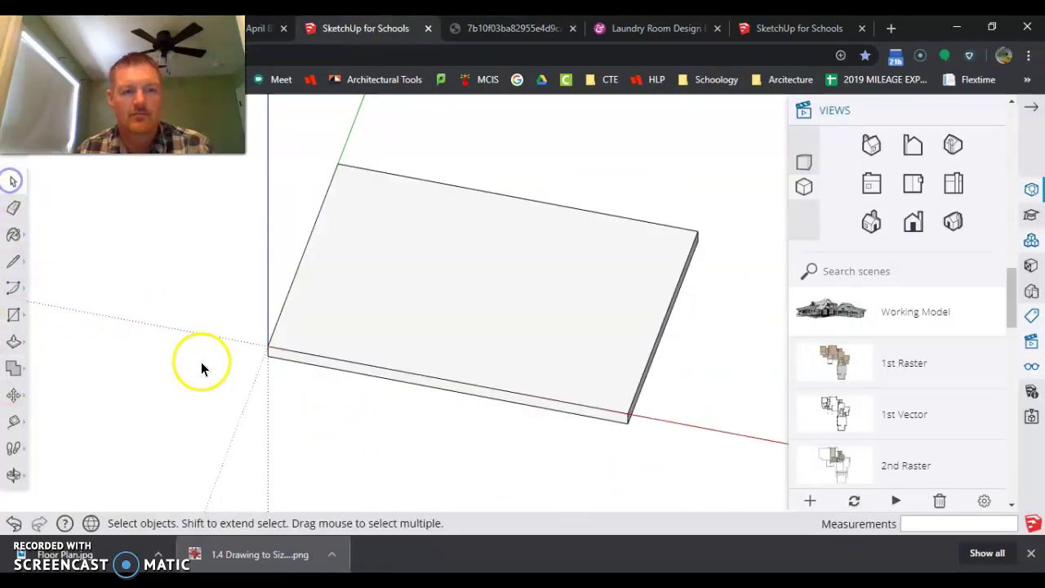
double_click(471, 382)
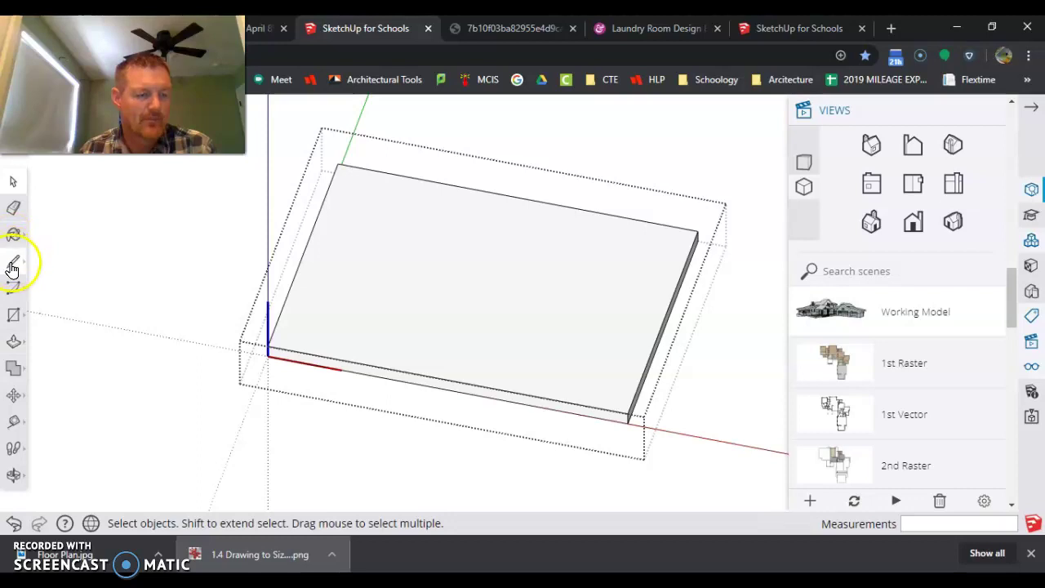
Try the Move, Push/Pull and Offset tools on the slab's top face, cancelling the offset.
left_click(173, 347)
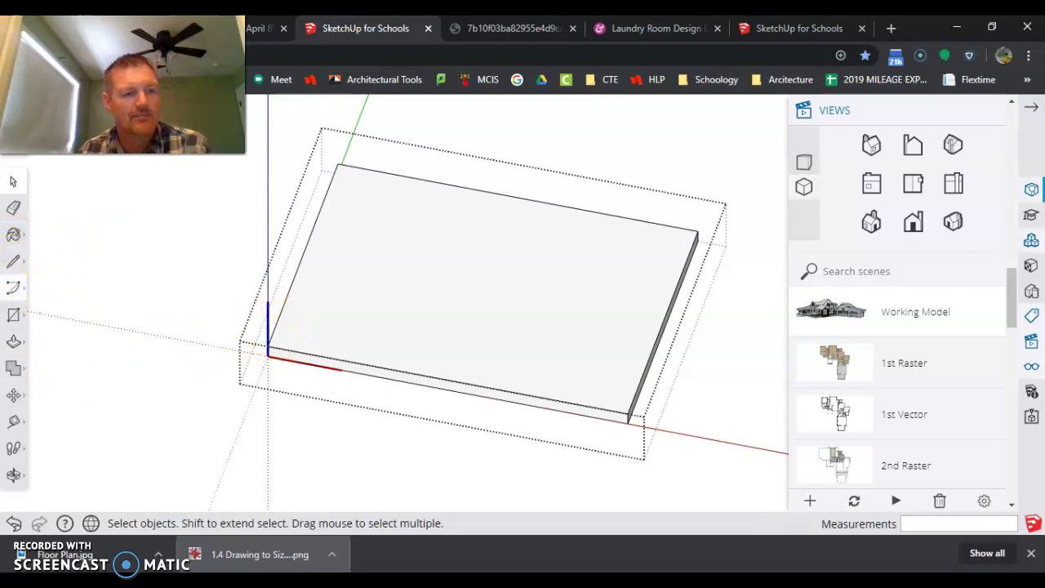
left_click(13, 394)
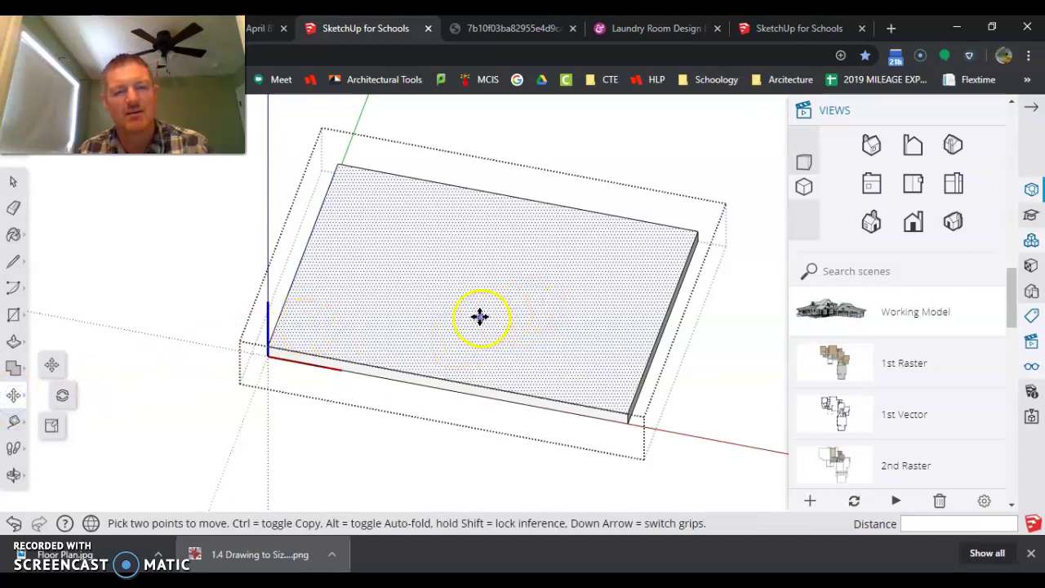
left_click(12, 365)
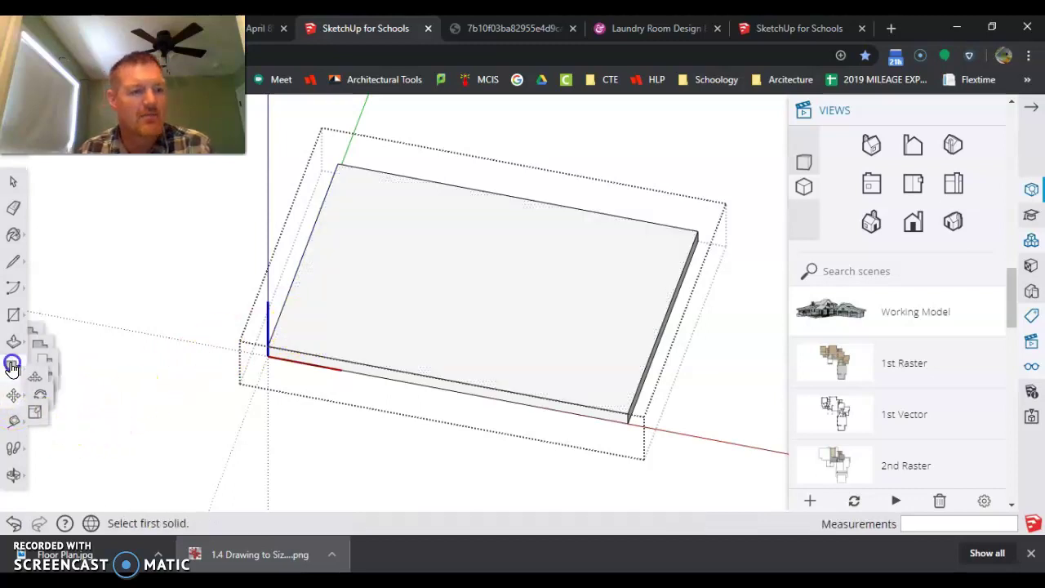
left_click(13, 343)
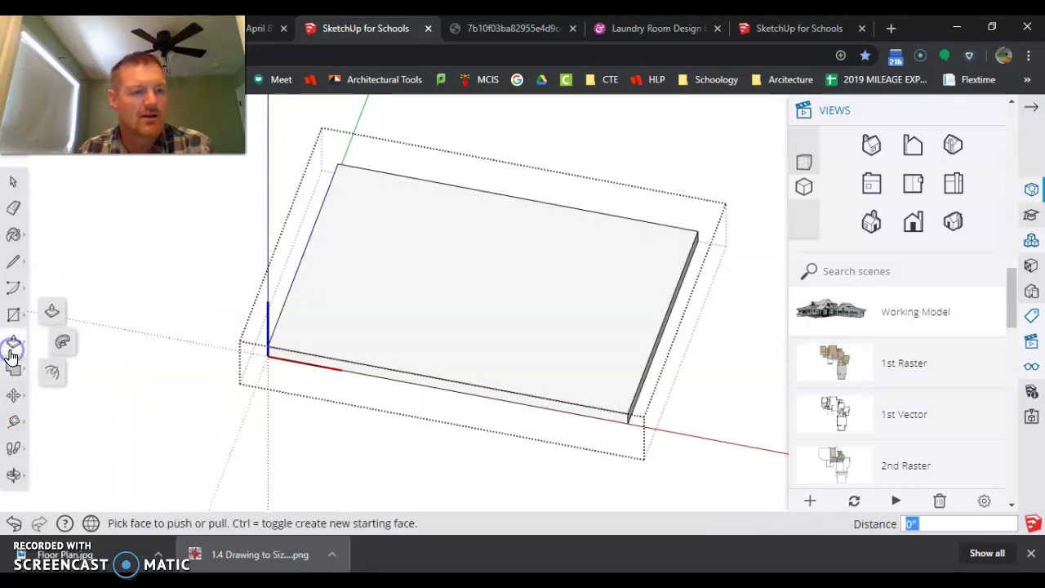
left_click(53, 373)
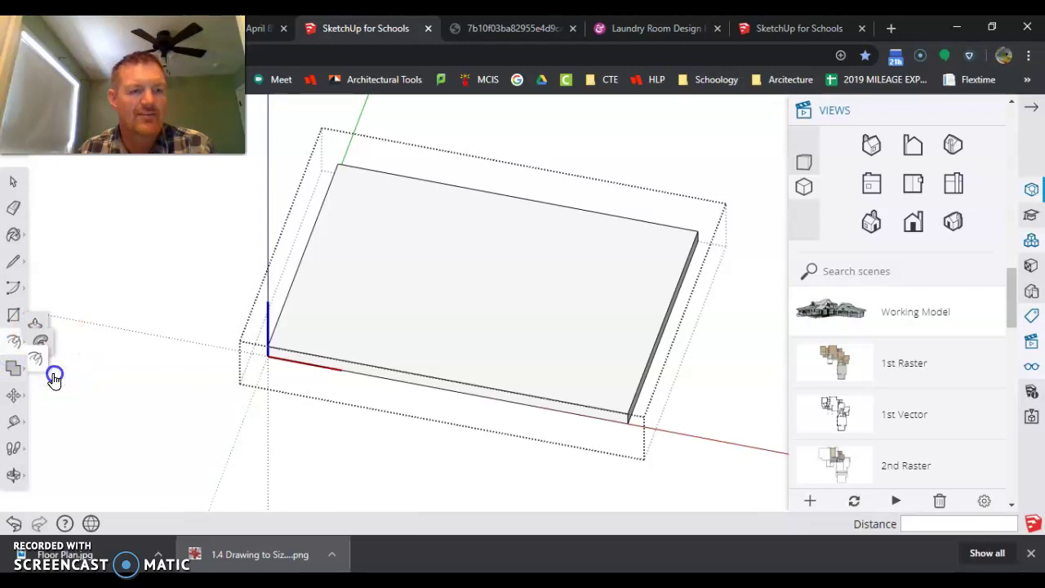
left_click(294, 281)
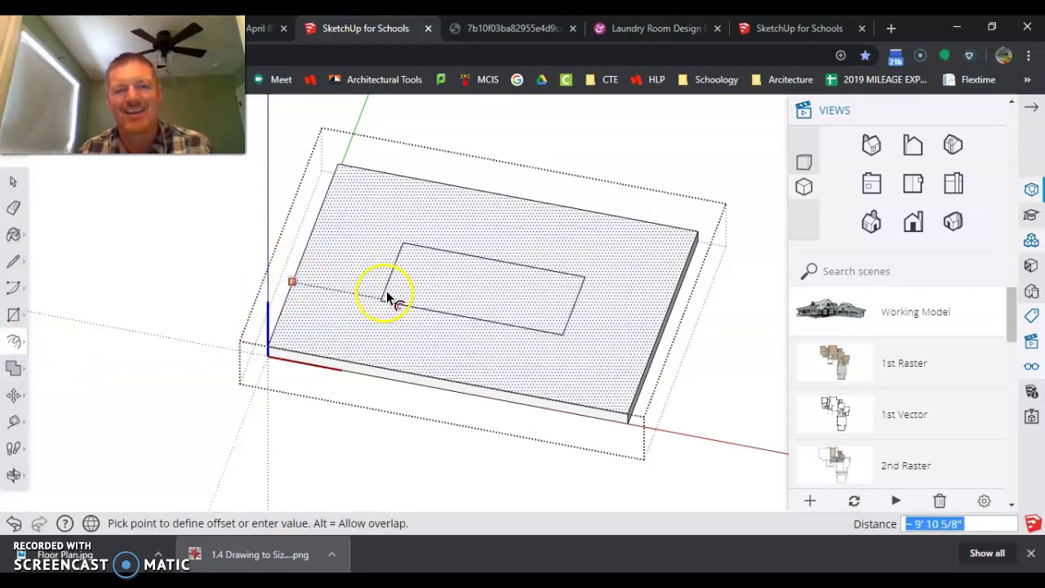
key("Escape")
key("Escape")
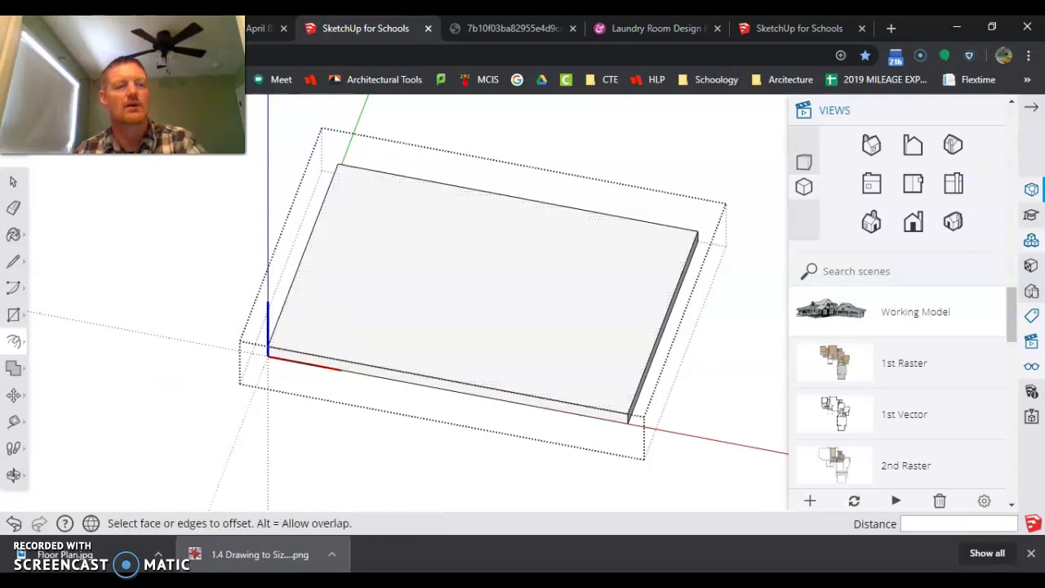
Copy the slab's front bottom edge 14'6" back across the top face.
left_click(15, 394)
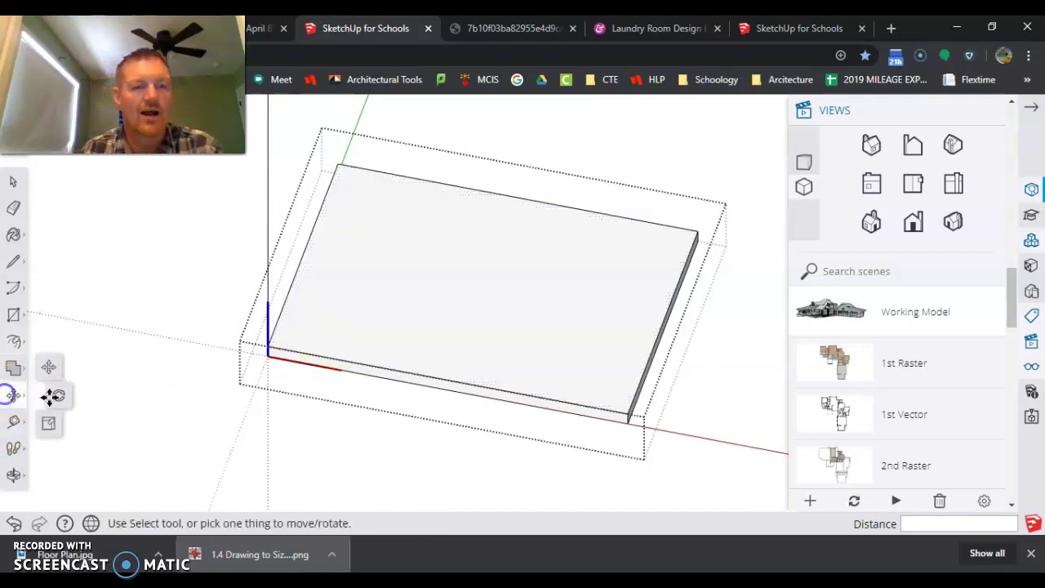
left_click(402, 371)
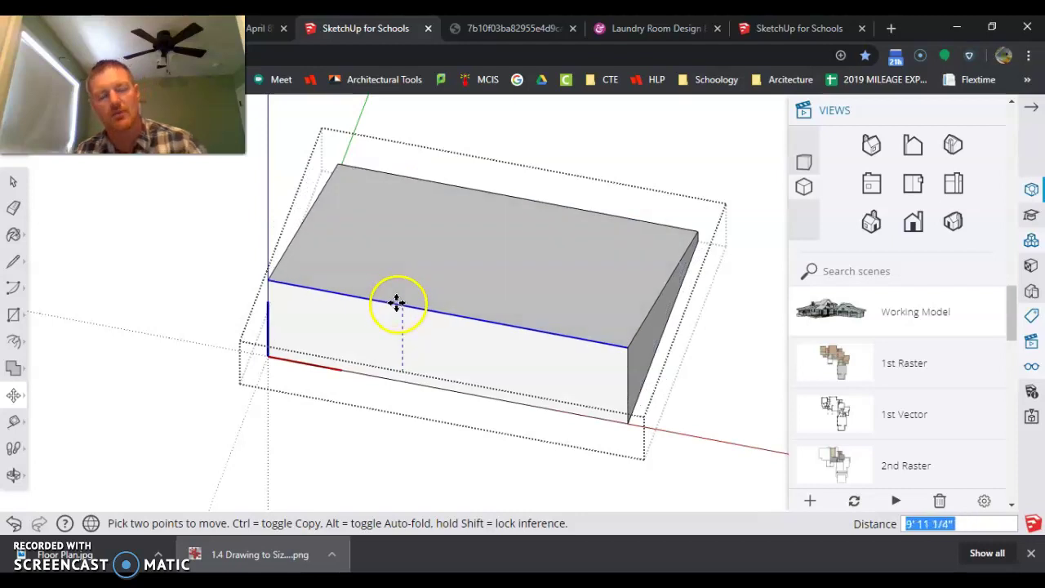
key("ctrl")
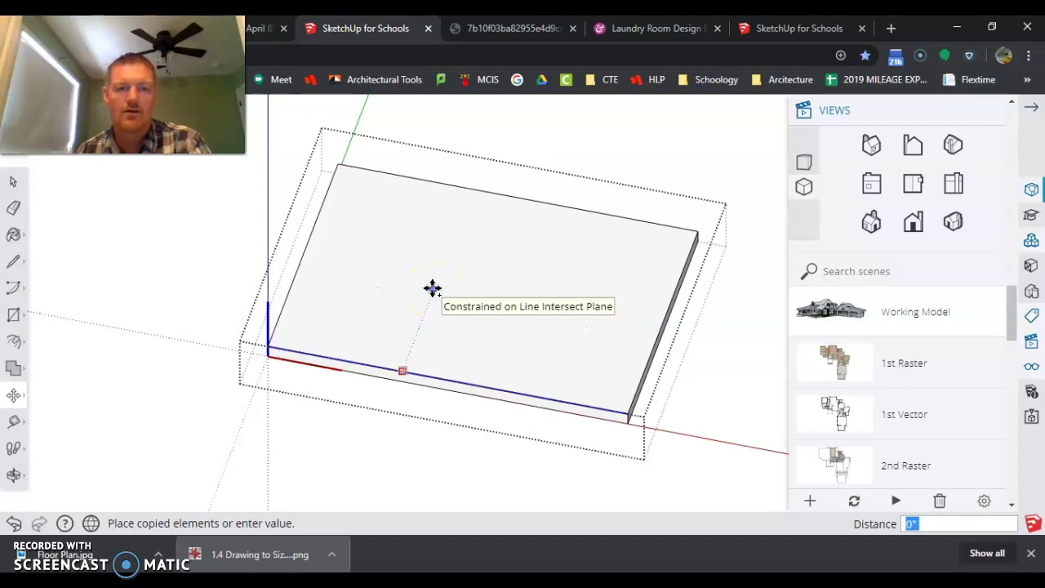
left_click(412, 306)
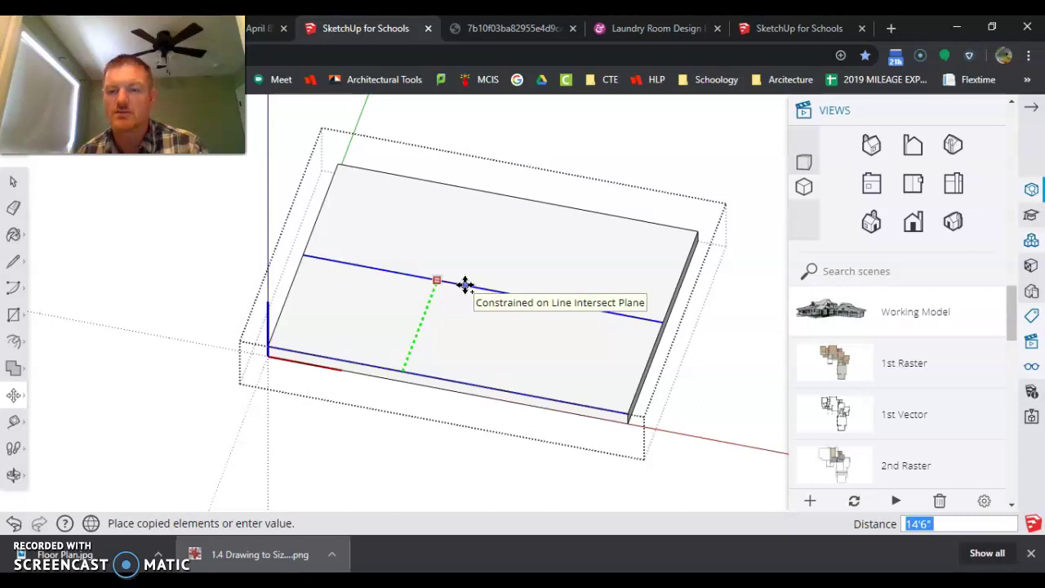
left_click(465, 284)
key("Escape")
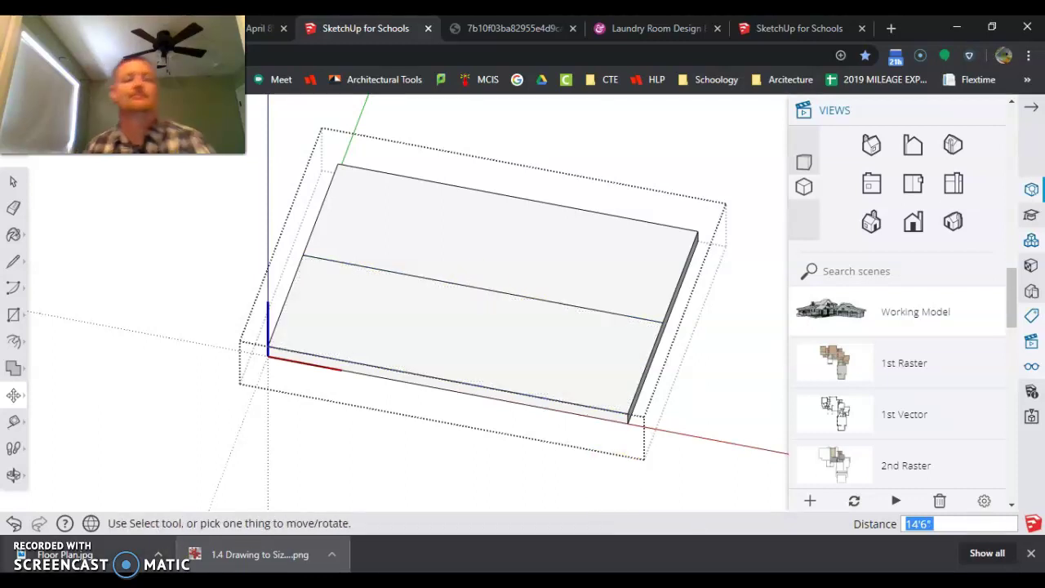
left_click(506, 28)
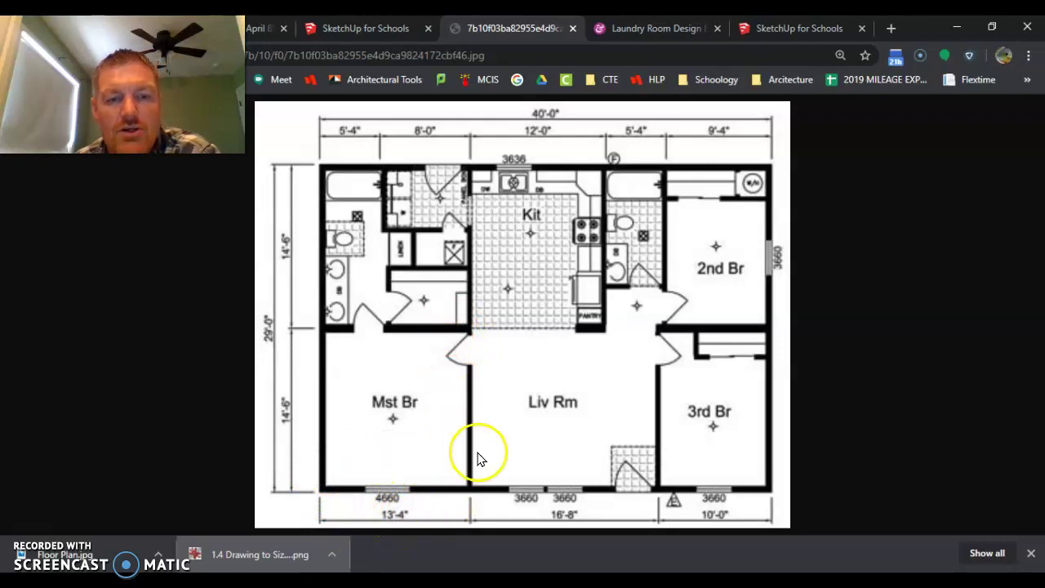
left_click(365, 28)
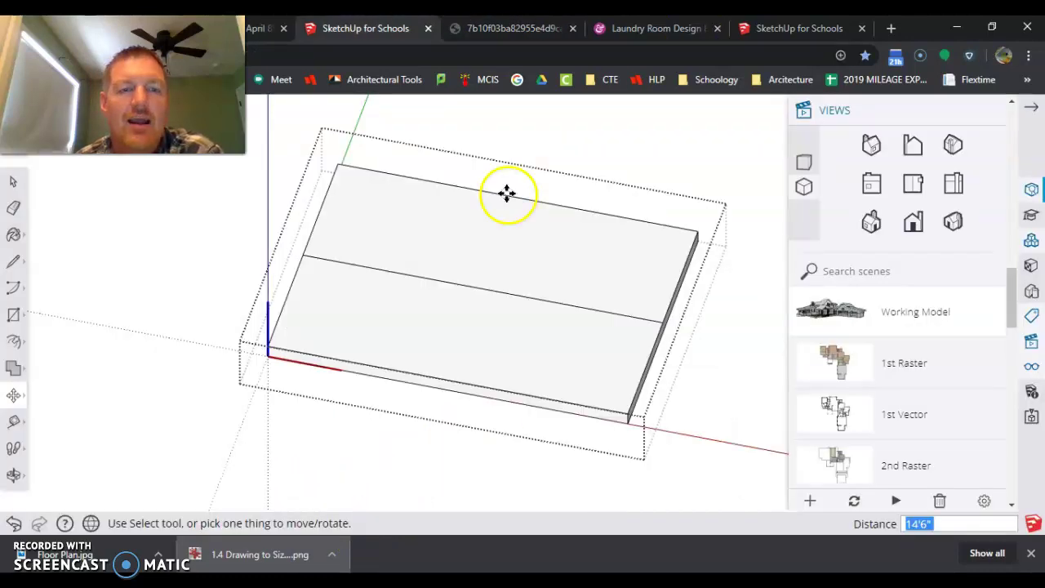
Start a copy of the slab's left edge and check room widths on the floor plan.
left_click(18, 396)
left_click(292, 299)
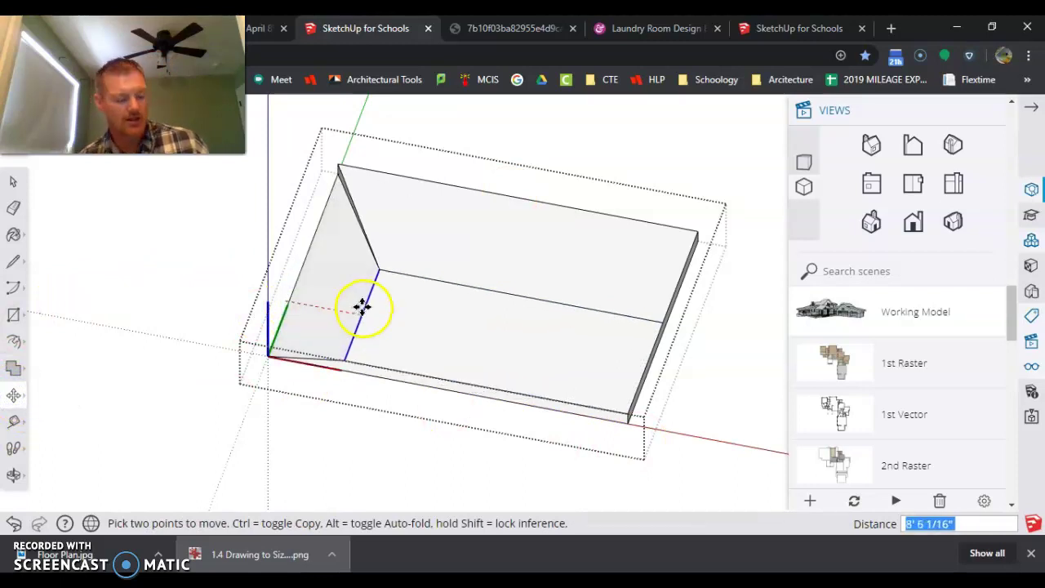
key("ctrl")
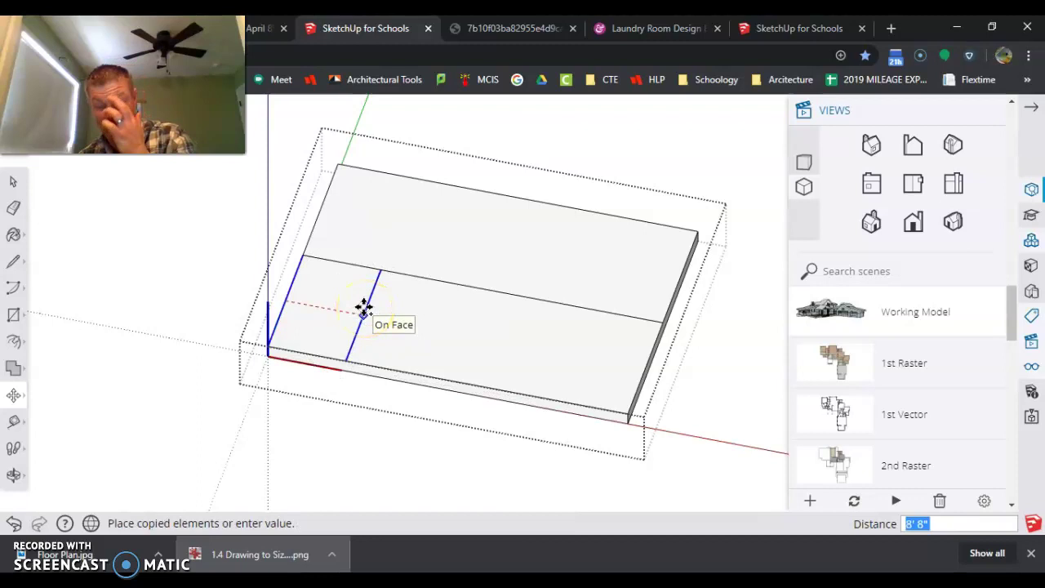
left_click_drag(364, 306, 438, 326)
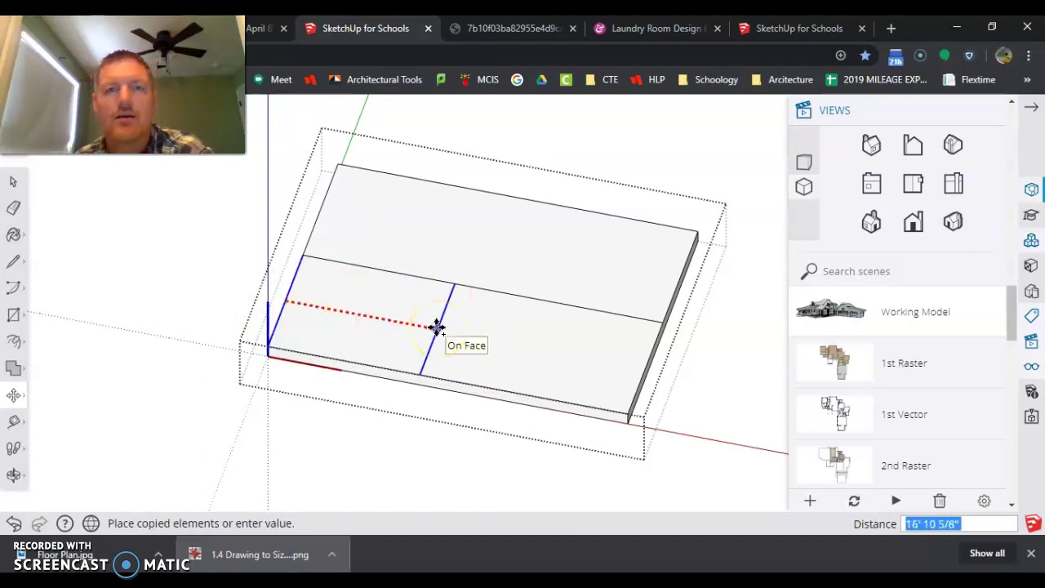
left_click(466, 28)
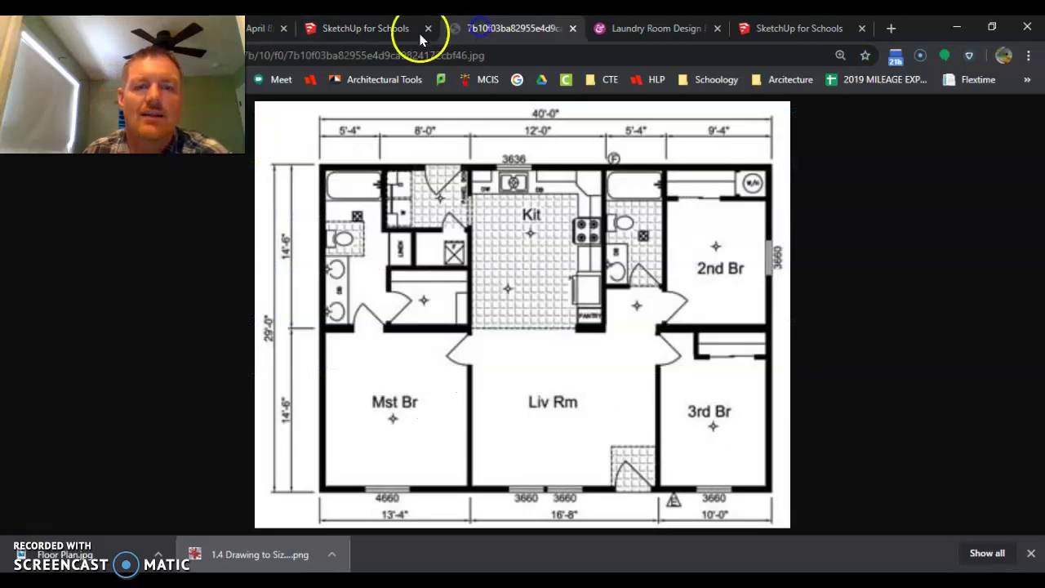
left_click(369, 30)
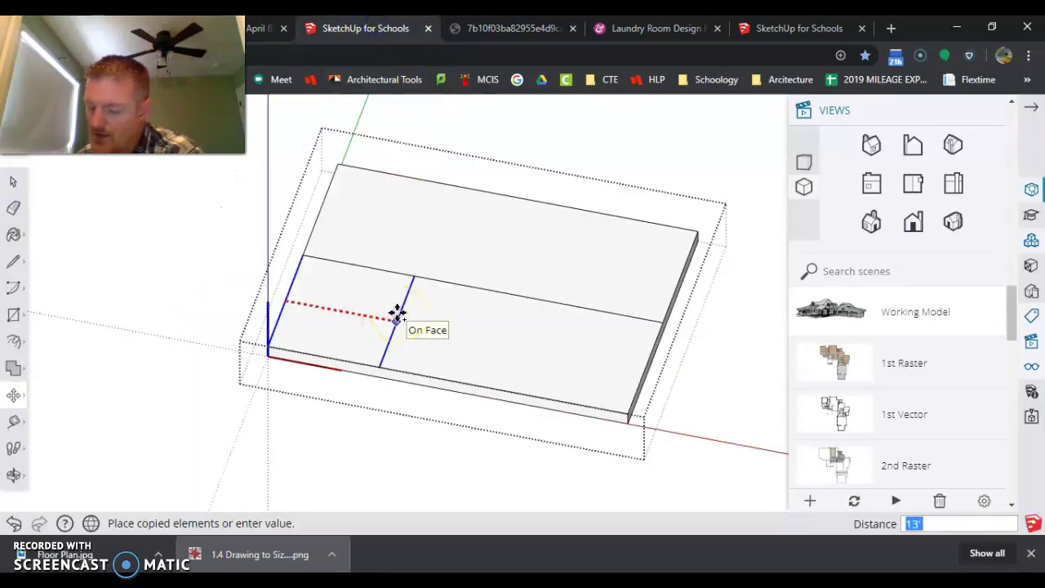
Place wall lines 13'4" from the left end in both the front and back halves.
key("Up")
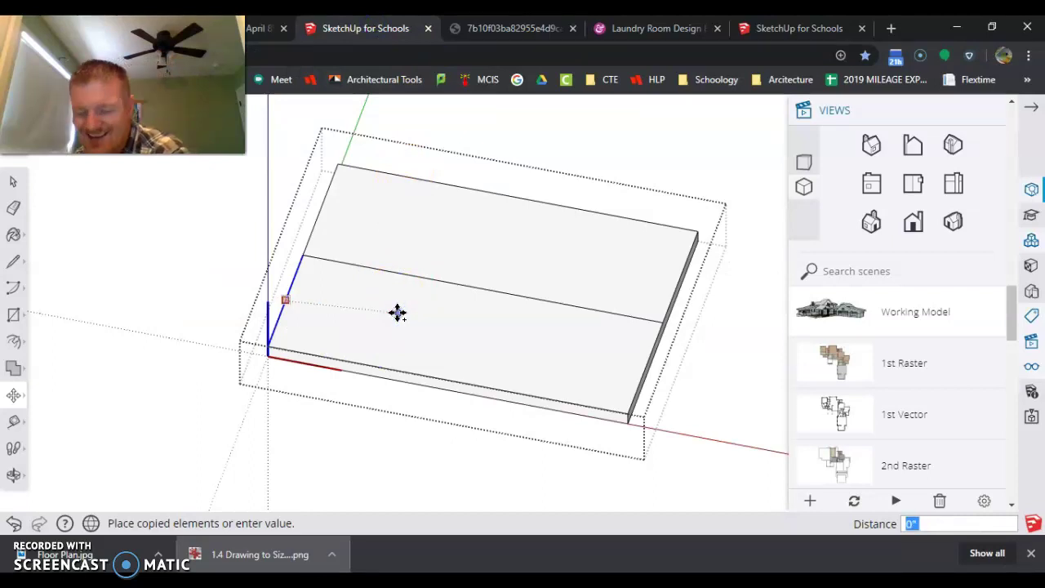
left_click_drag(397, 312, 359, 328)
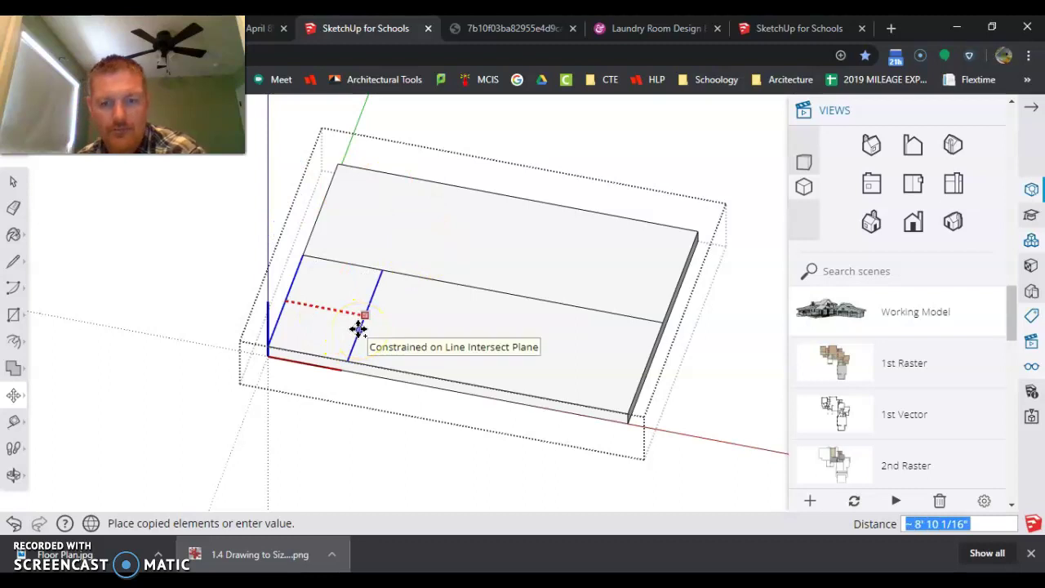
type("13'4")
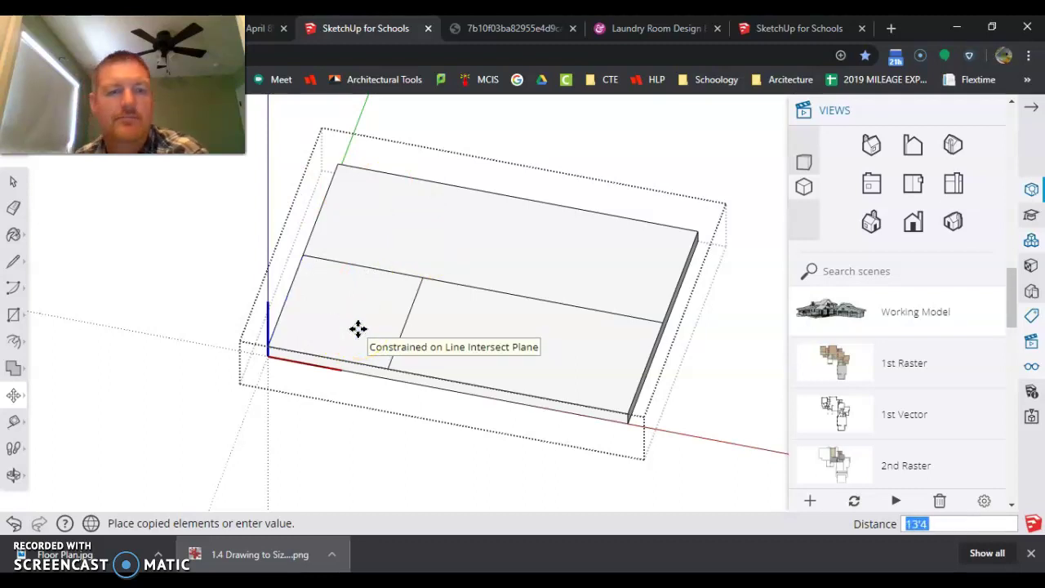
left_click(397, 282)
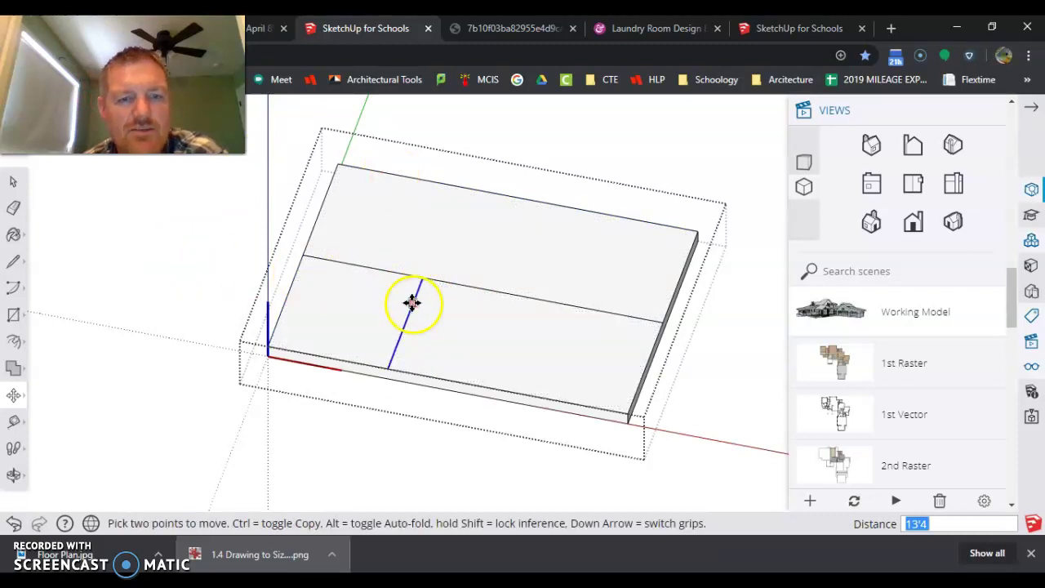
left_click(413, 304)
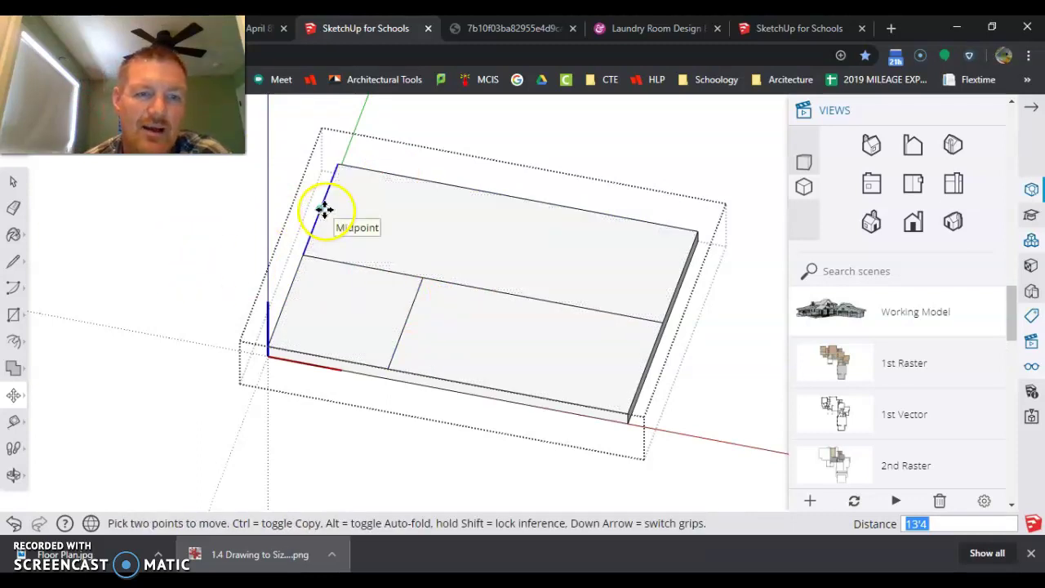
left_click(330, 201)
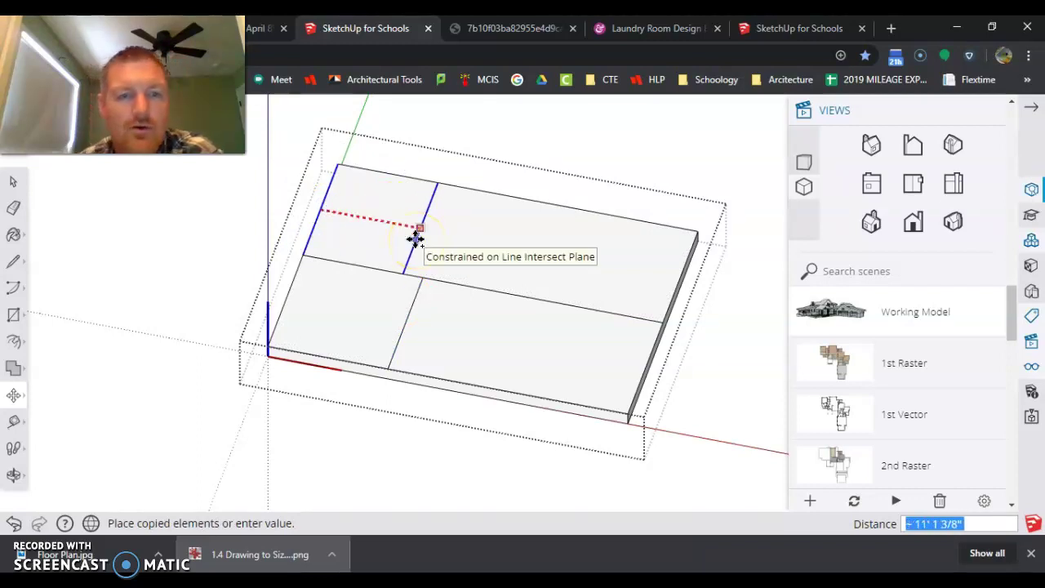
left_click(418, 286)
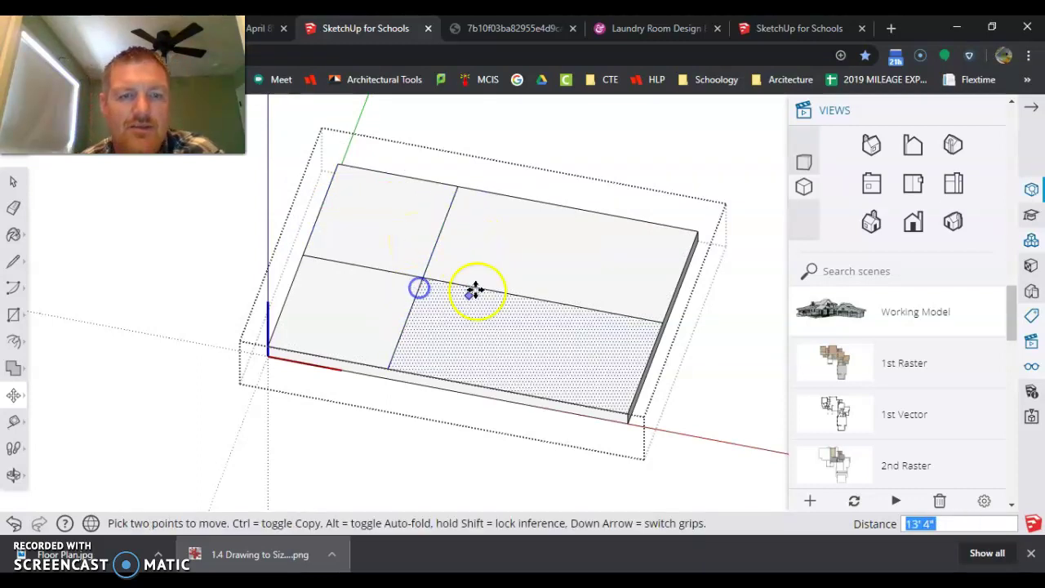
Read the wall dimensions on the floor-plan image, then move on to the laundry room design page.
left_click(494, 31)
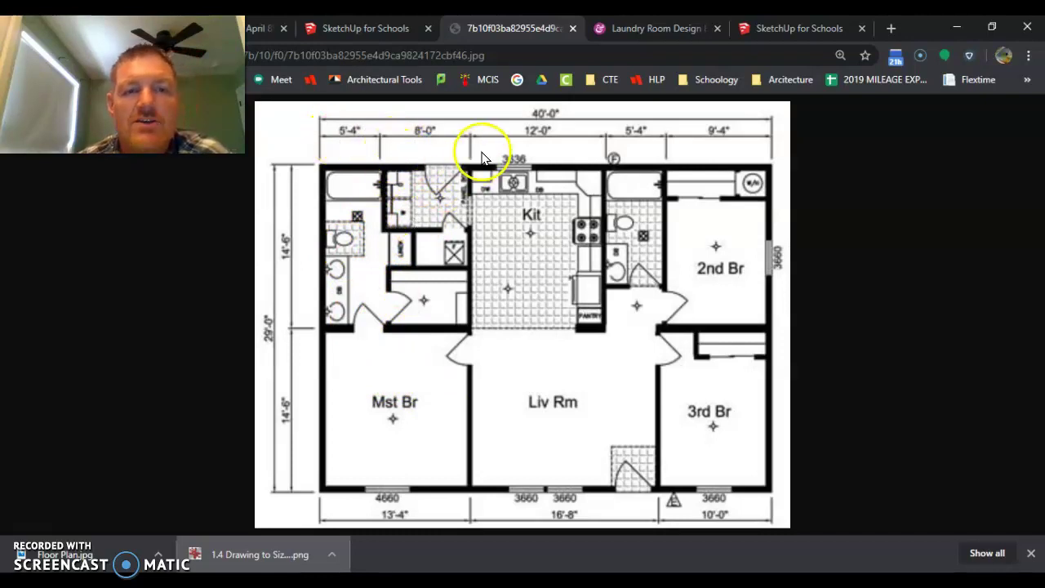
left_click(645, 29)
Copy the slab's left edge 5'4" in across the back half, then return to the floor plan.
left_click(412, 32)
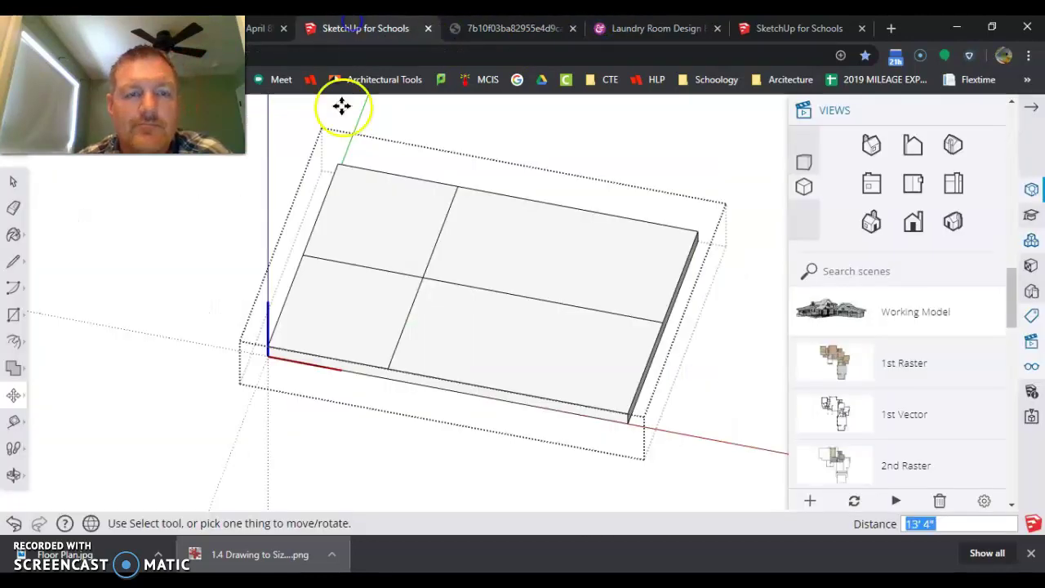
key("ctrl")
left_click(320, 218)
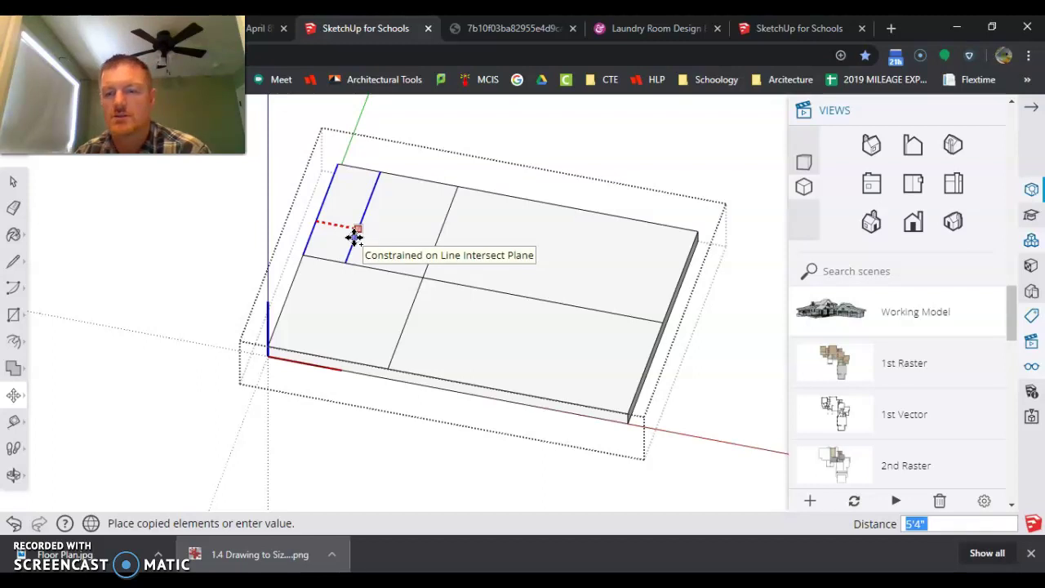
key("Return")
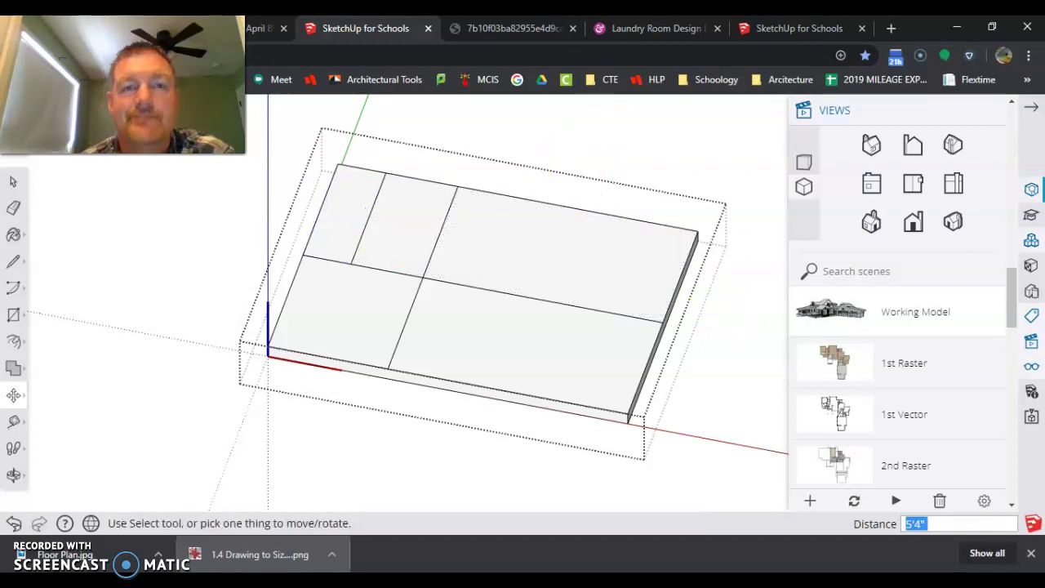
key("ctrl+Tab")
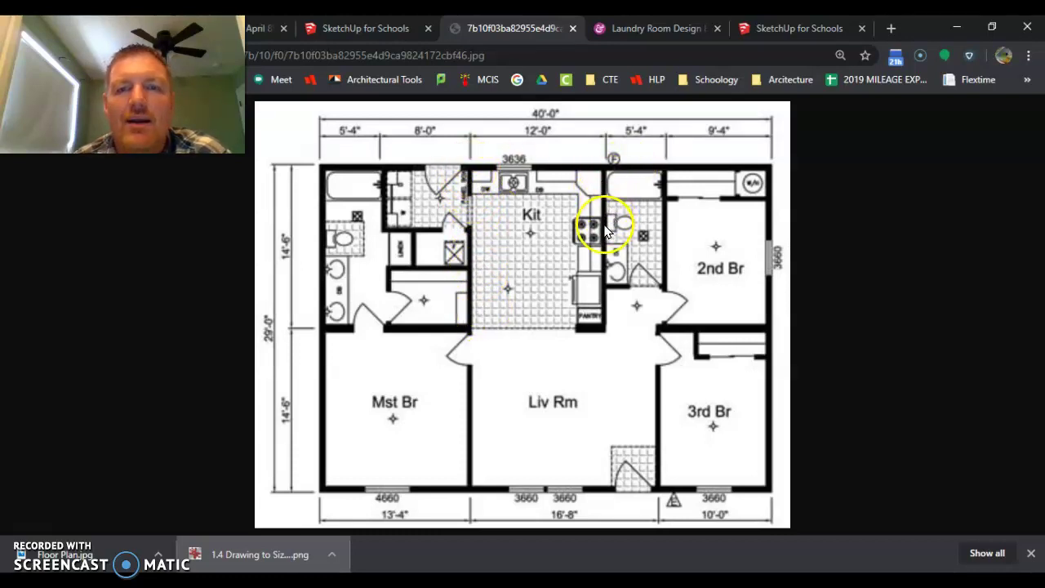
Copy the back-half 13'4" wall line 12' farther right, then recheck the floor plan.
left_click(384, 29)
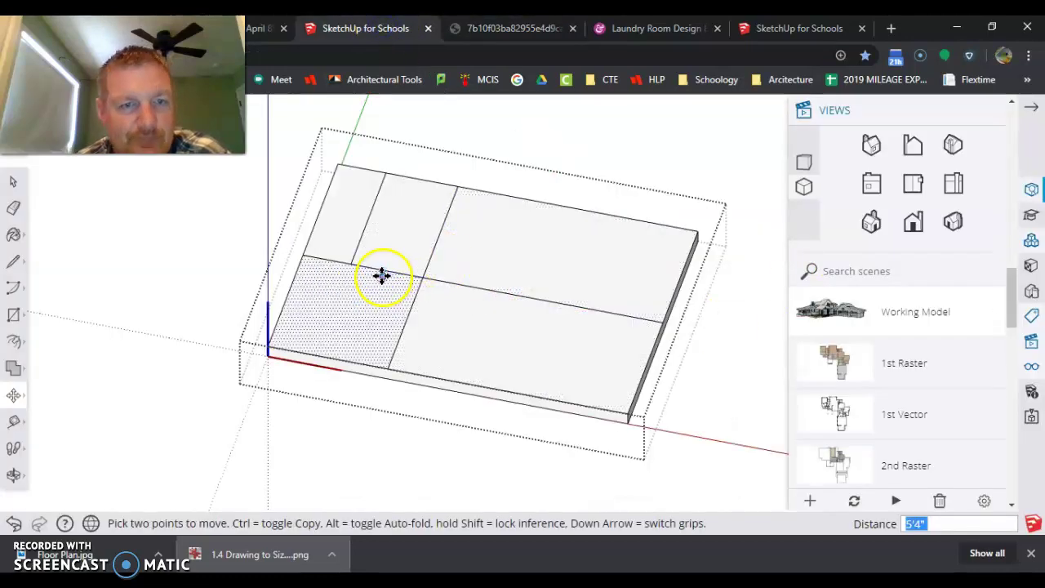
left_click(440, 240)
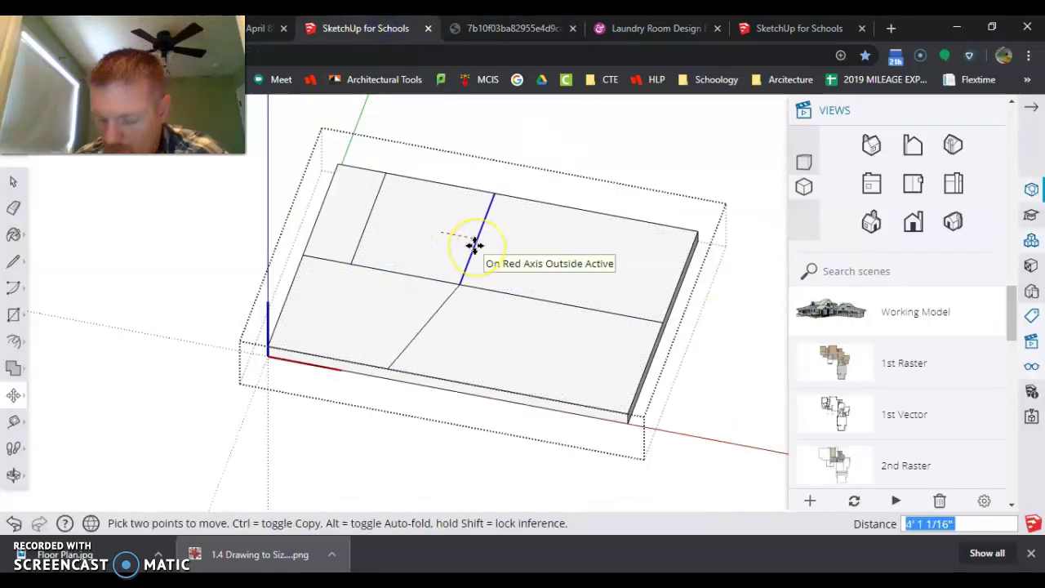
key("ctrl")
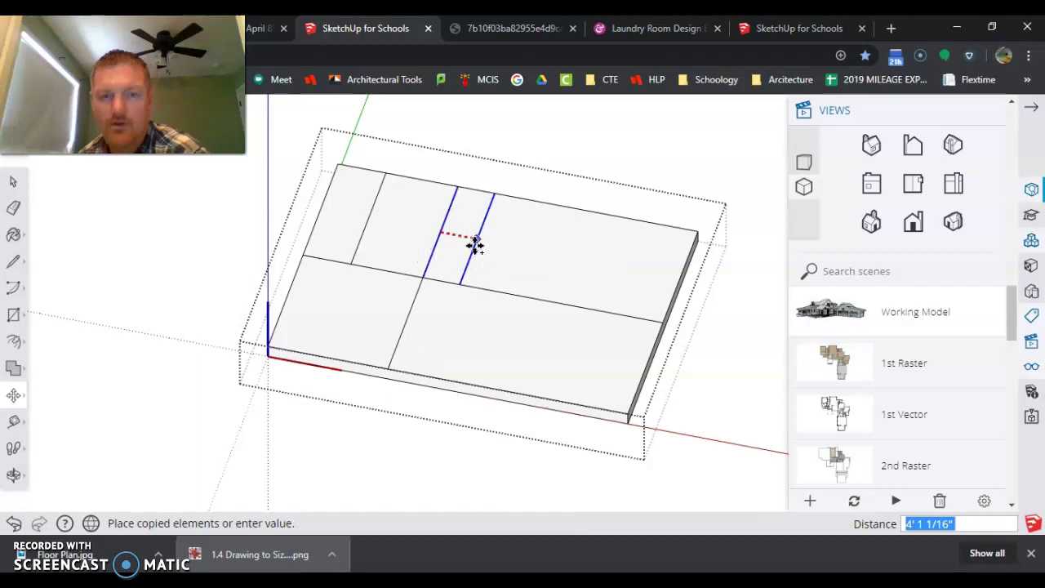
left_click_drag(475, 243, 503, 247)
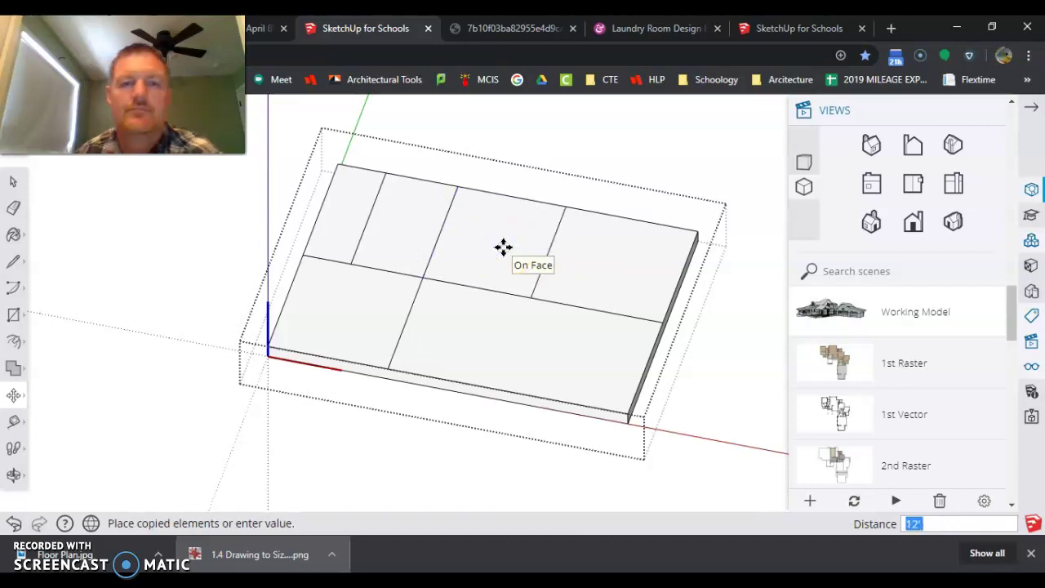
left_click(540, 29)
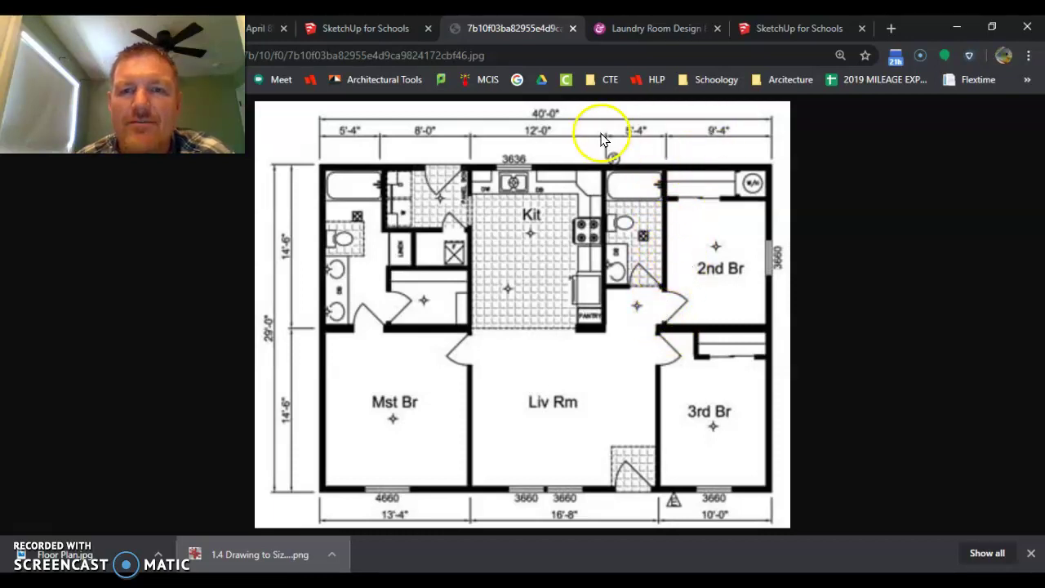
Copy the kitchen wall line 5'4" farther right with M, then bring back the floor-plan image.
left_click(359, 28)
key("m")
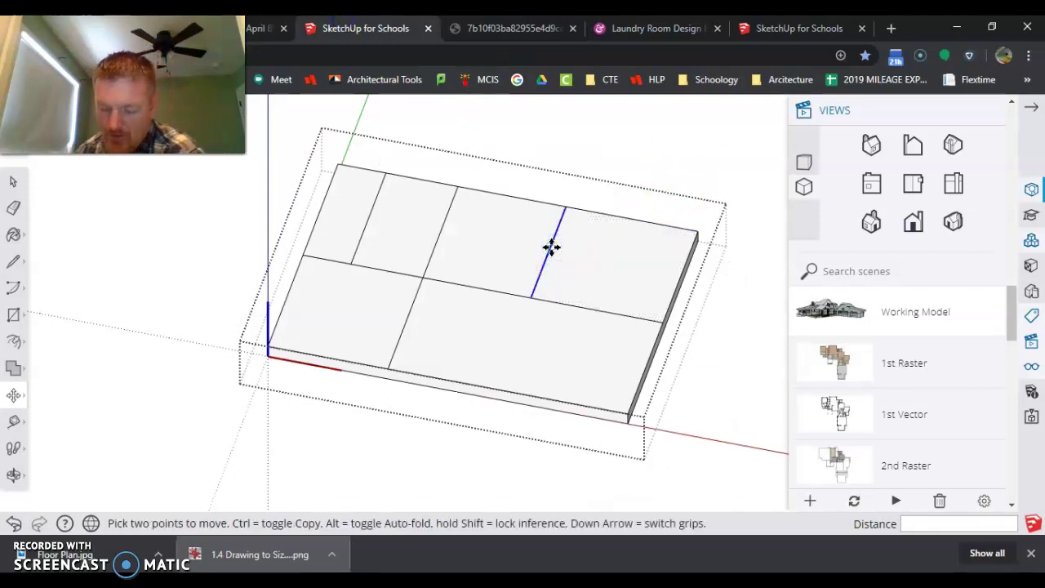
key("ctrl")
left_click(551, 246)
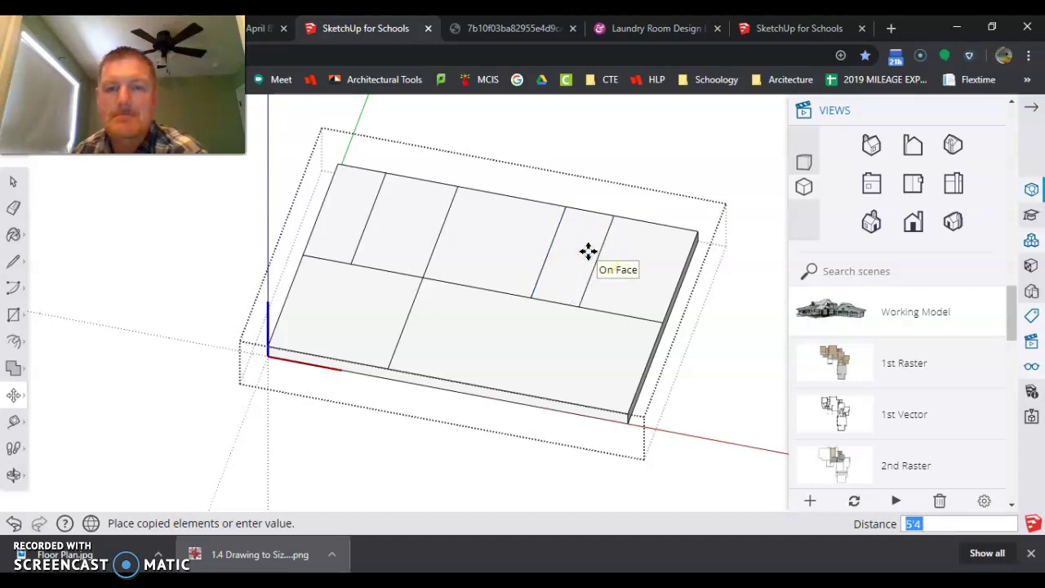
left_click(588, 251)
left_click(635, 283)
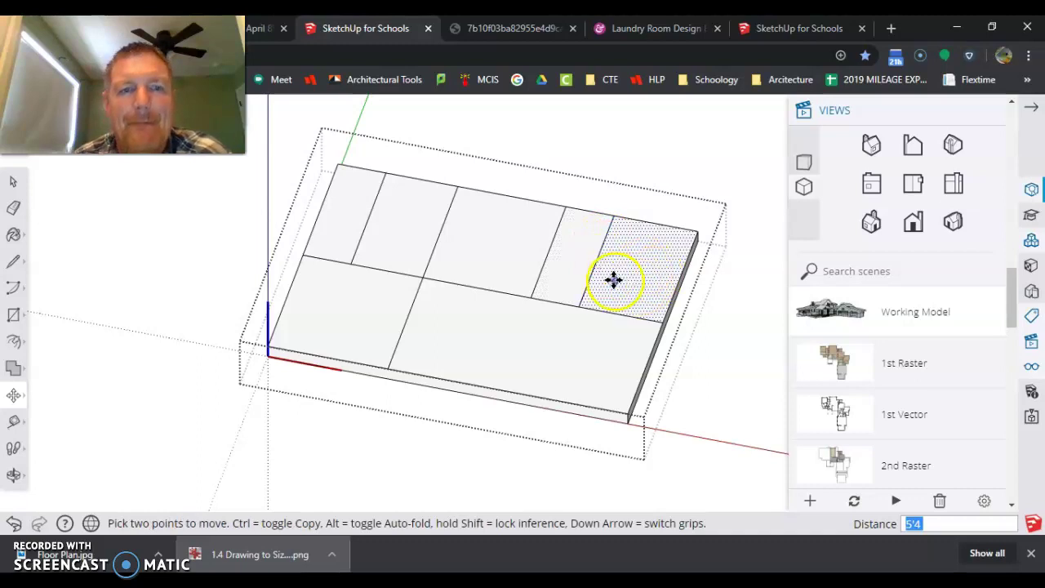
left_click(577, 30)
left_click(460, 34)
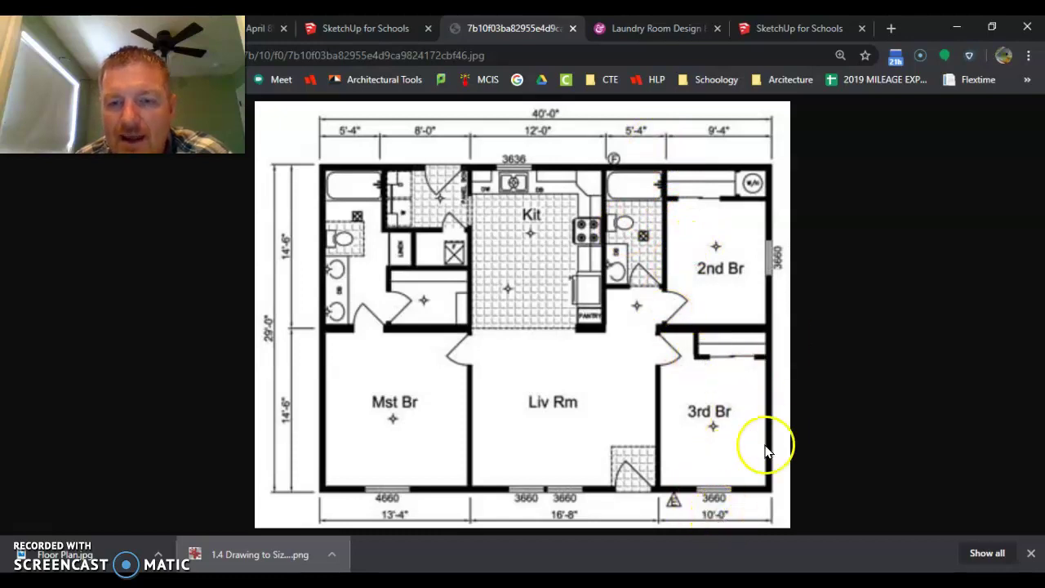
Copy the slab's right end edge 10' leftward across the front half, then check the floor plan.
left_click(365, 28)
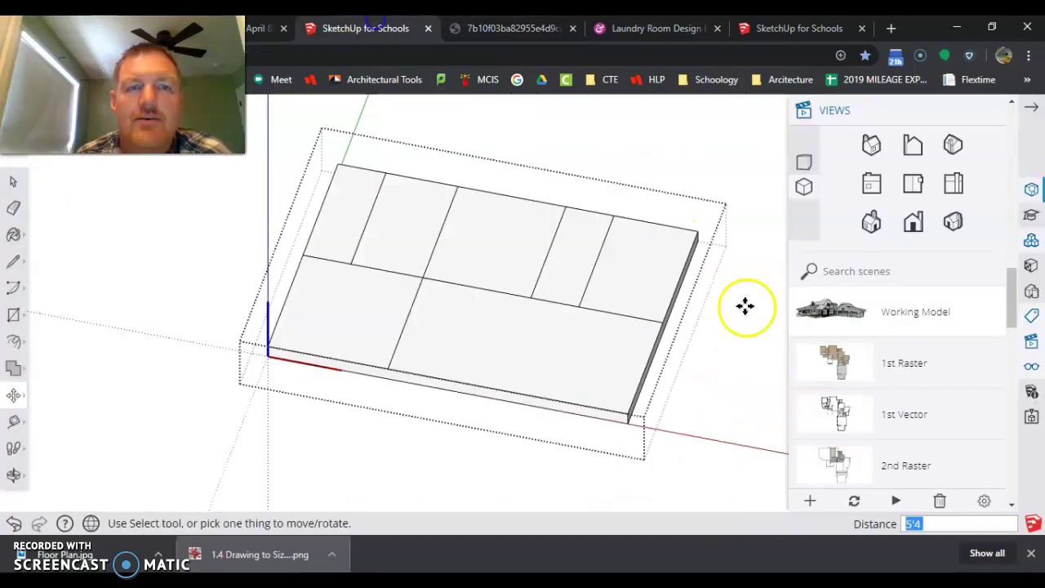
left_click(646, 367)
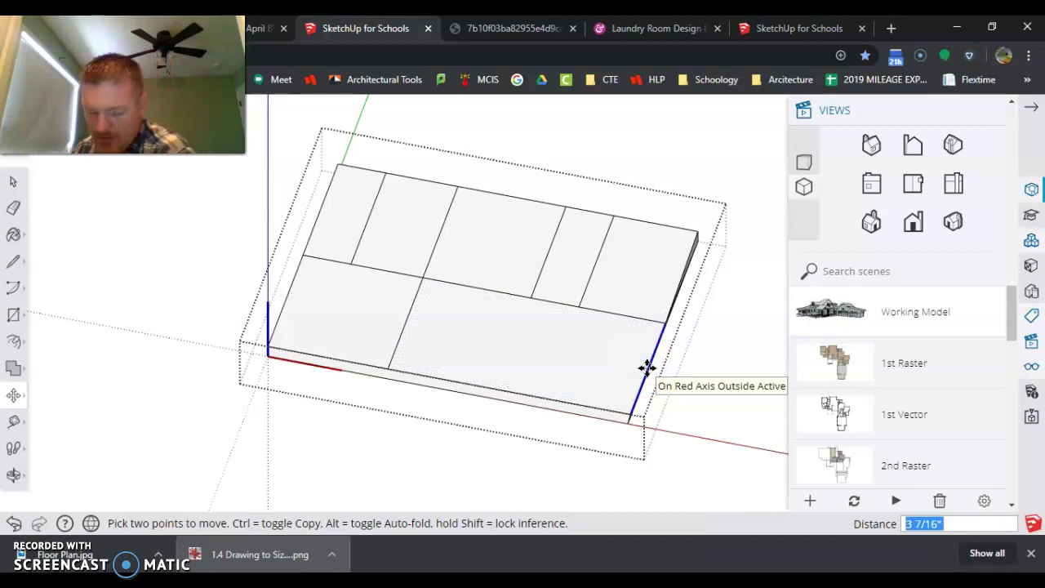
left_click(646, 367)
left_click_drag(646, 367, 584, 354)
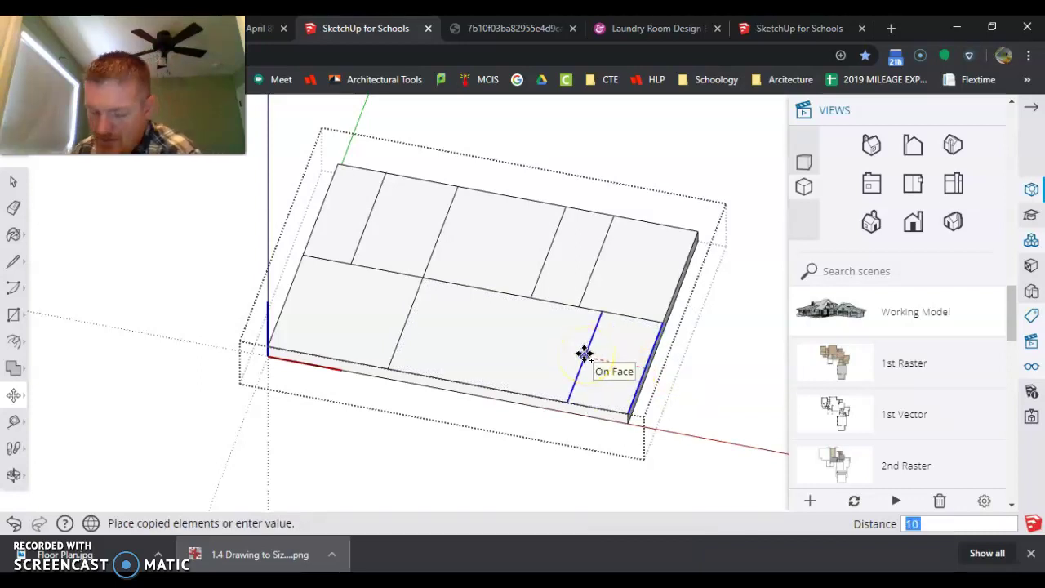
left_click(584, 353)
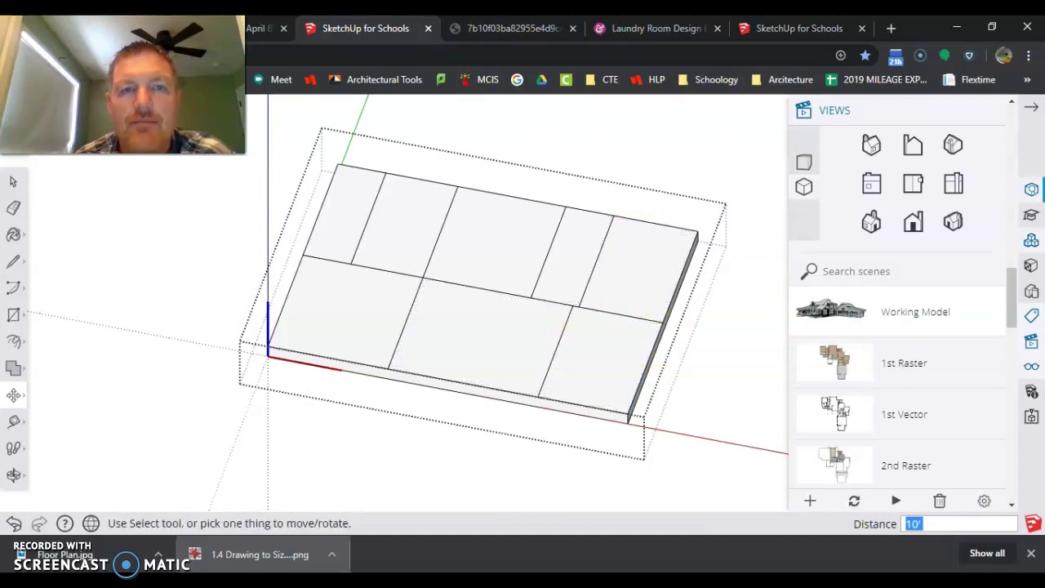
left_click(485, 29)
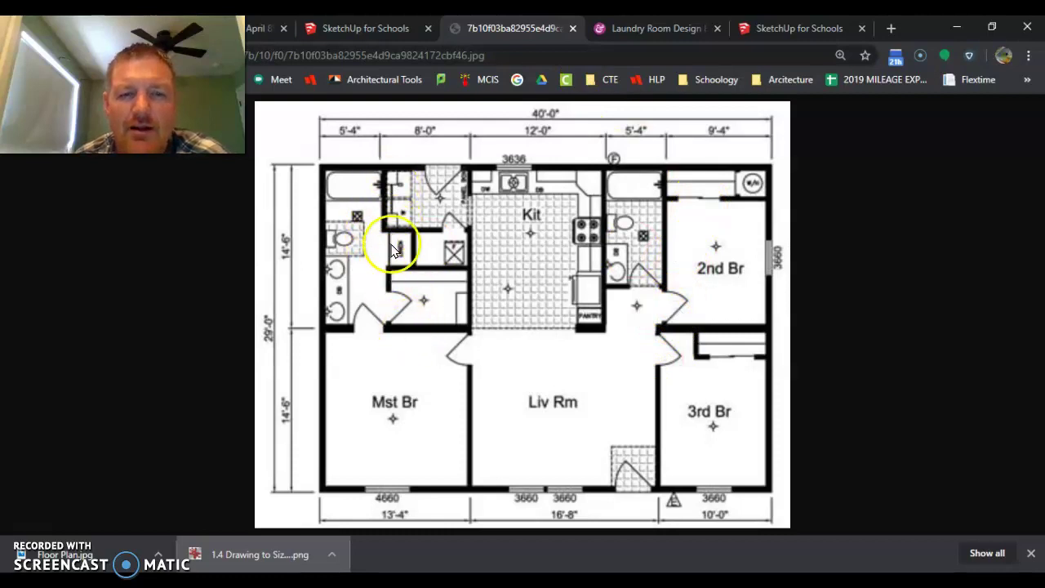
Switch to the SketchUp tab to see the slab divided into rooms by the wall lines.
left_click(363, 29)
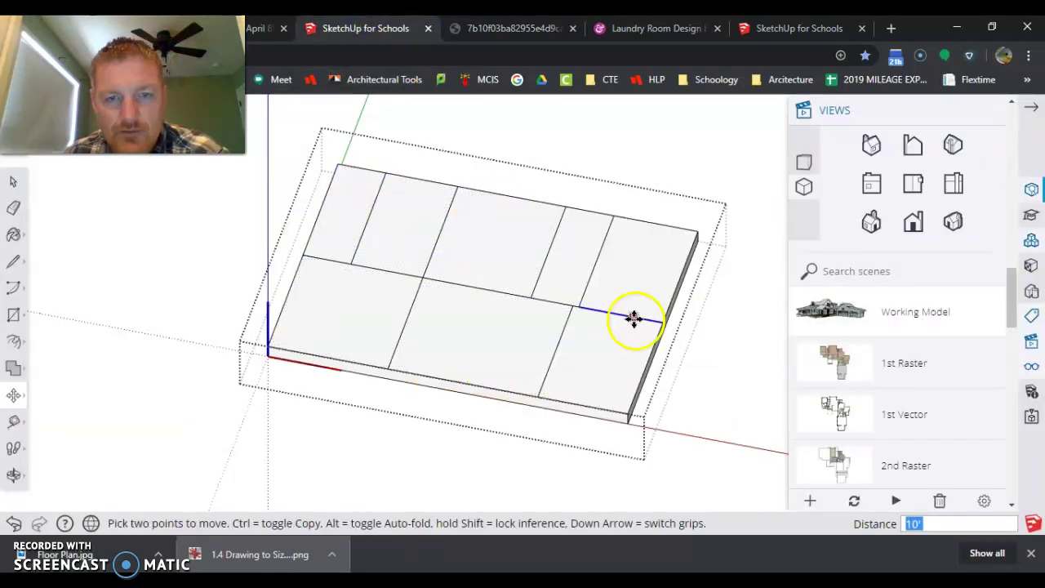